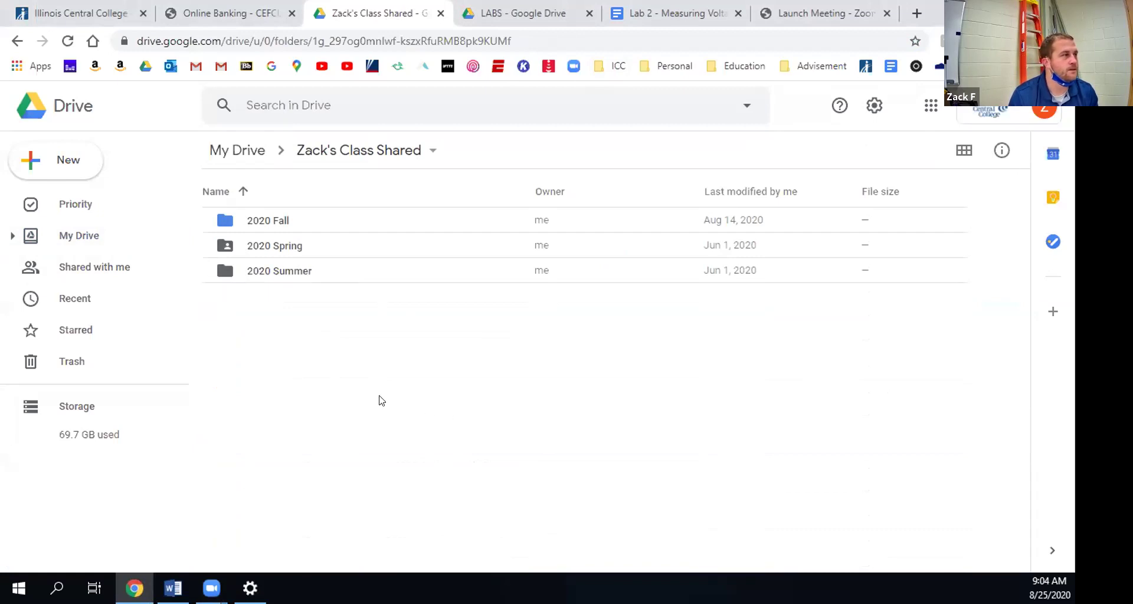
Open the Labs folder within 2020 Fall > ELCTS 131 & 132
{"action": "double_click", "coordinate": [265, 224]}
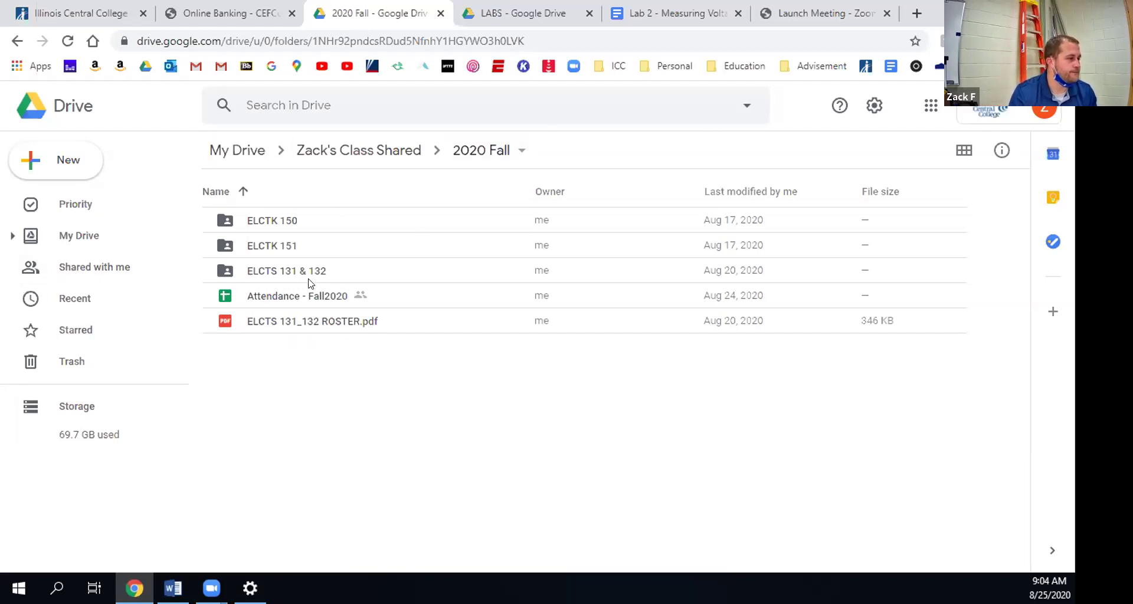
{"action": "left_click", "coordinate": [258, 273]}
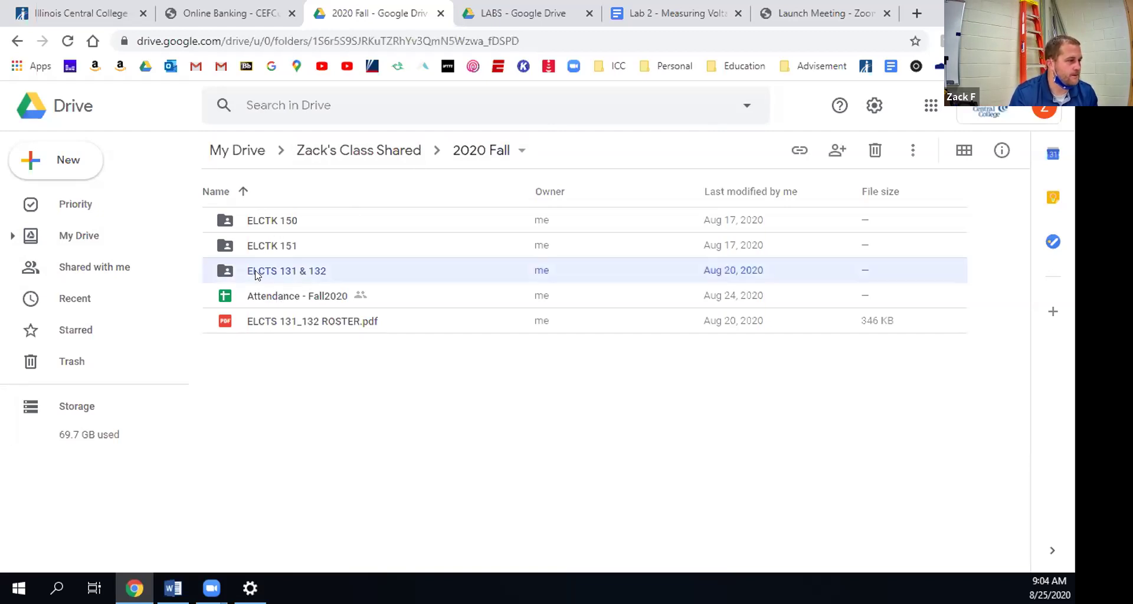
{"action": "double_click", "coordinate": [258, 274]}
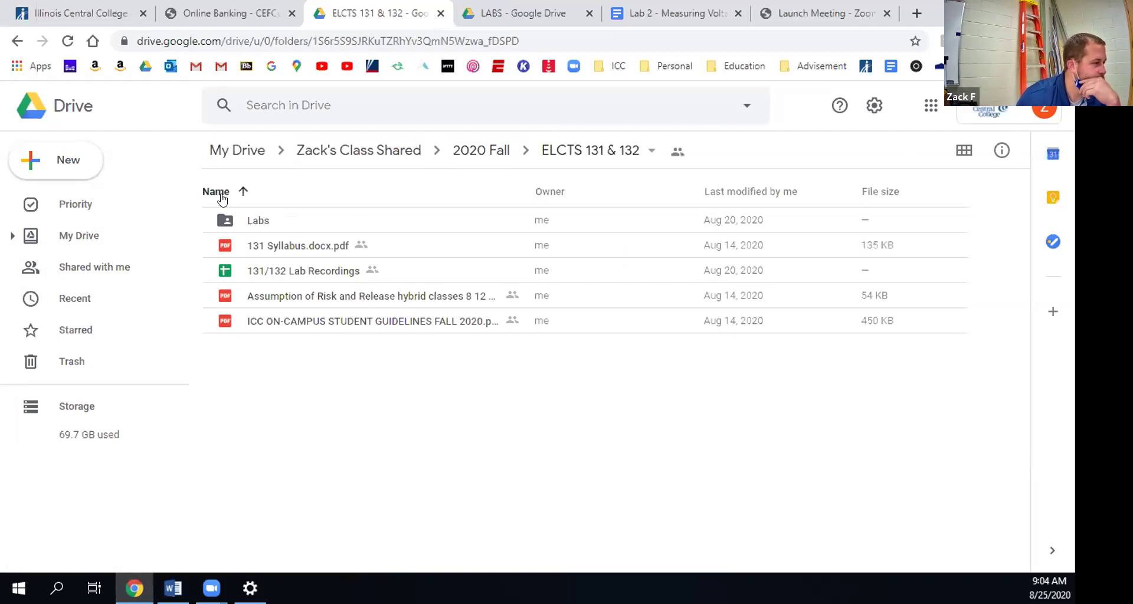
{"action": "double_click", "coordinate": [262, 220]}
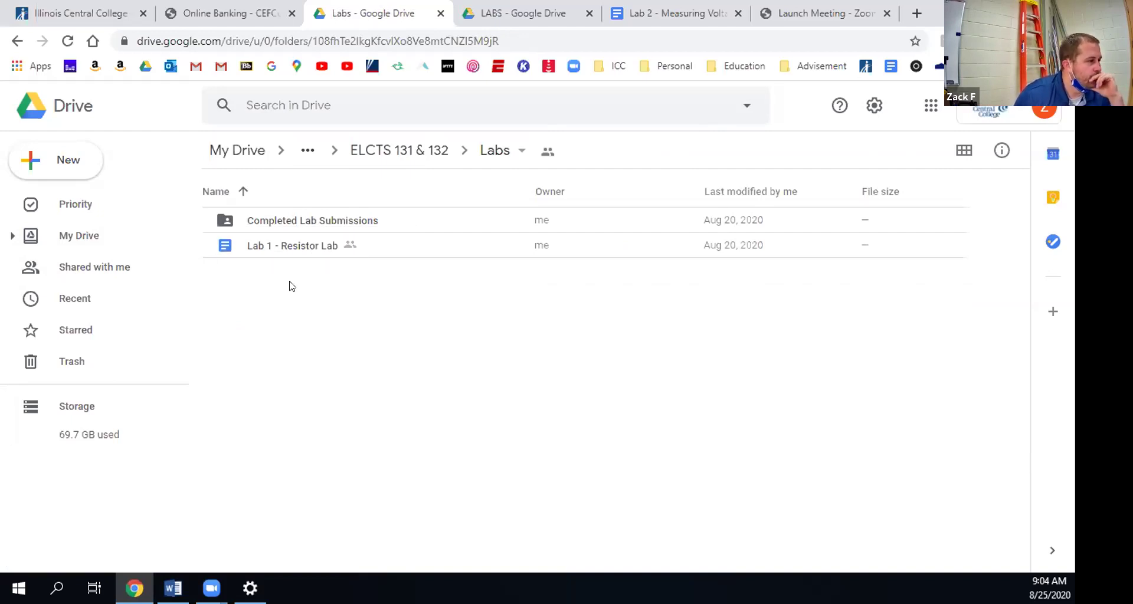
{"action": "left_click", "coordinate": [81, 153]}
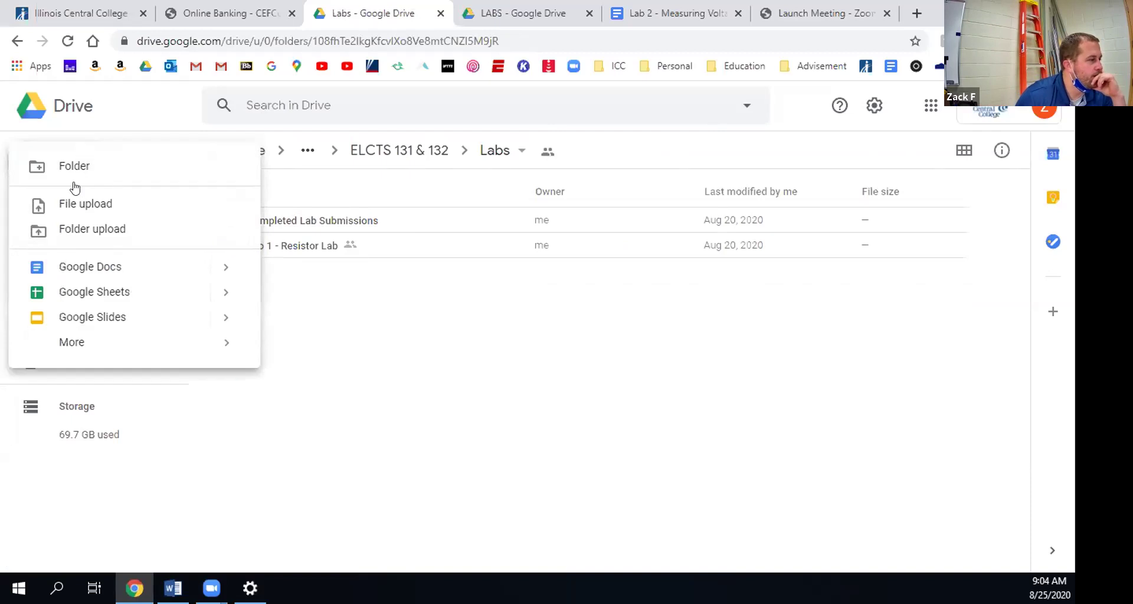
{"action": "left_click", "coordinate": [99, 270]}
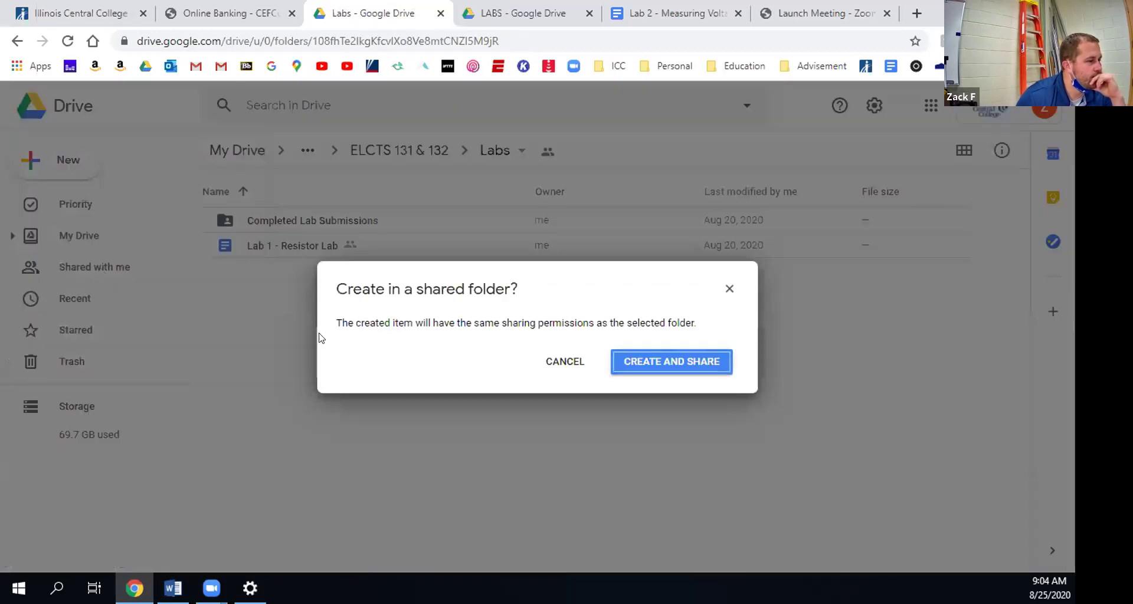
{"action": "left_click", "coordinate": [678, 361]}
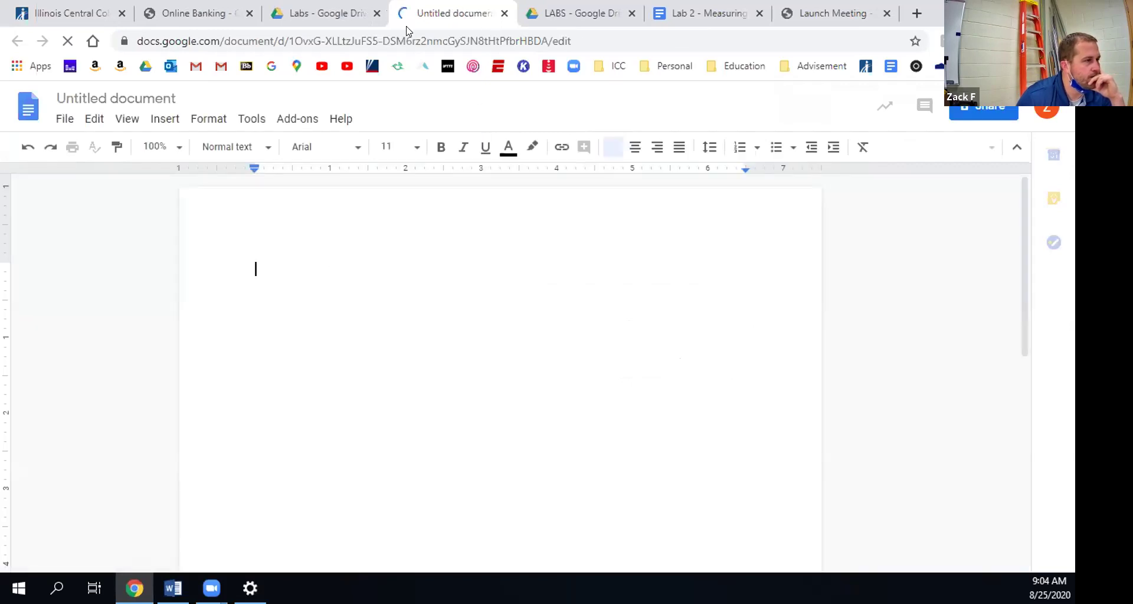
{"action": "left_click", "coordinate": [504, 13]}
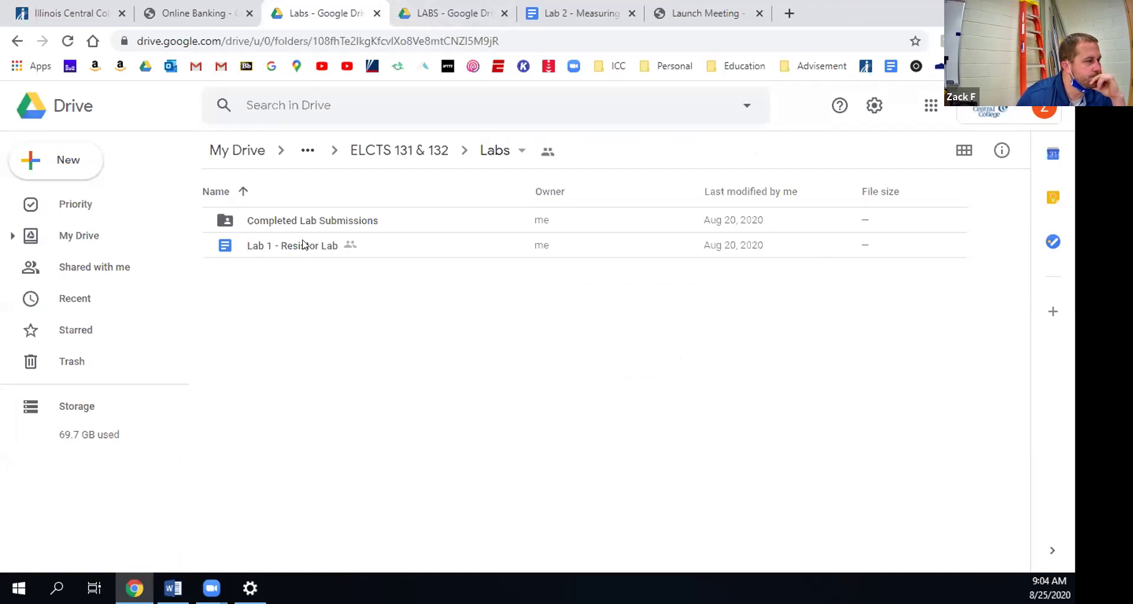
Upload the Lab 2 - Measuring Voltage, Current and Resistance document from the Downloads folder into the shared Labs folder
{"action": "left_click", "coordinate": [56, 169]}
{"action": "left_click", "coordinate": [65, 200]}
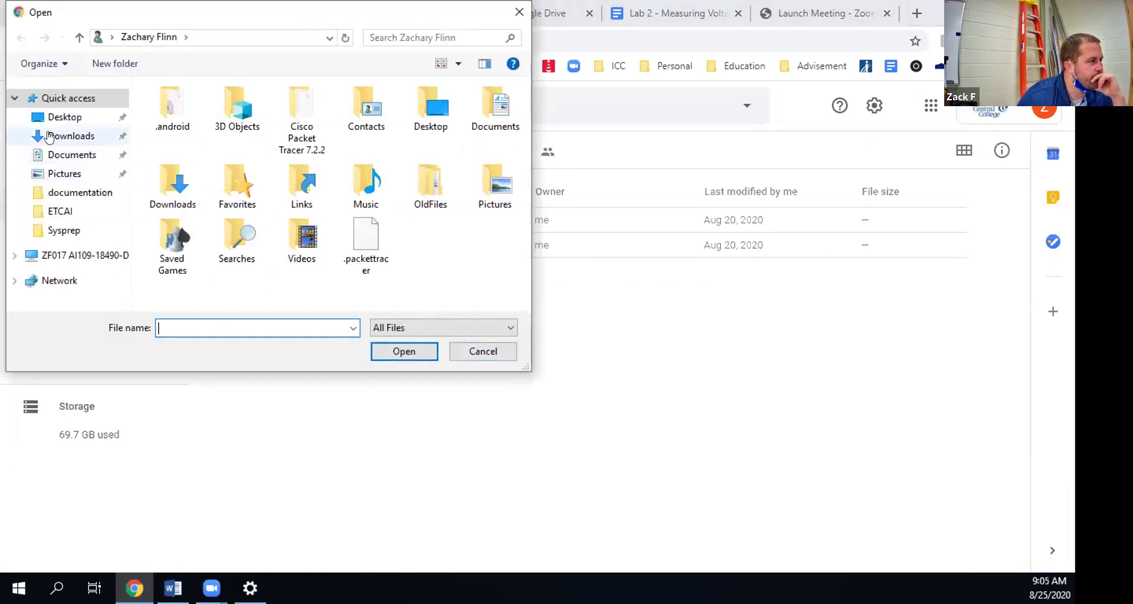
{"action": "left_click", "coordinate": [57, 135]}
{"action": "double_click", "coordinate": [148, 111]}
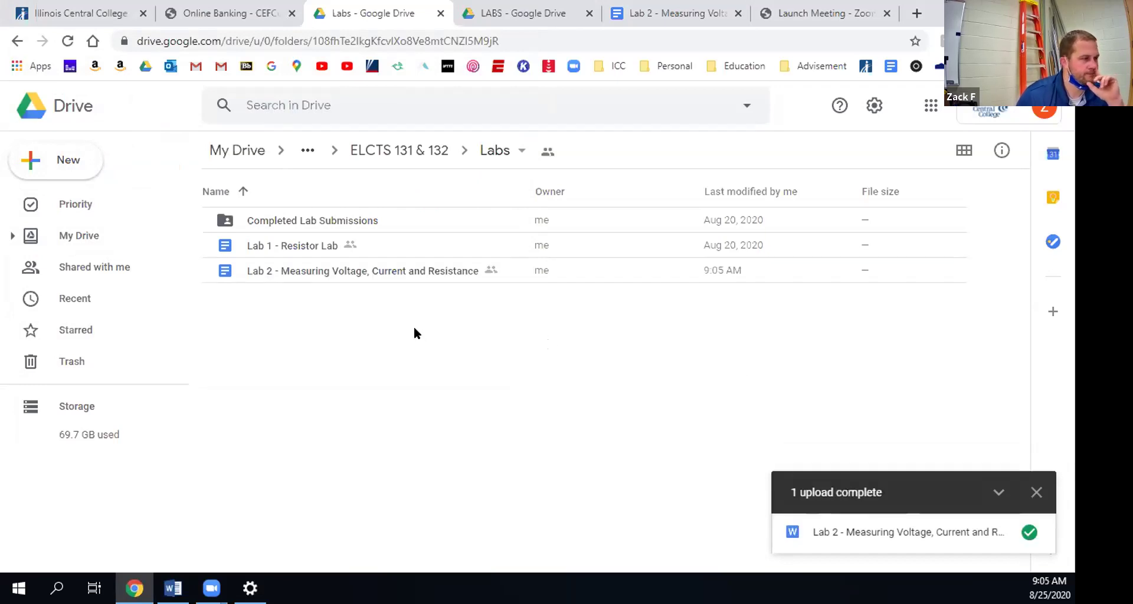
Download the uploaded Lab 2 - Measuring Voltage, Current and Resistance document as a Word file and open it in Word
{"action": "left_click", "coordinate": [249, 272]}
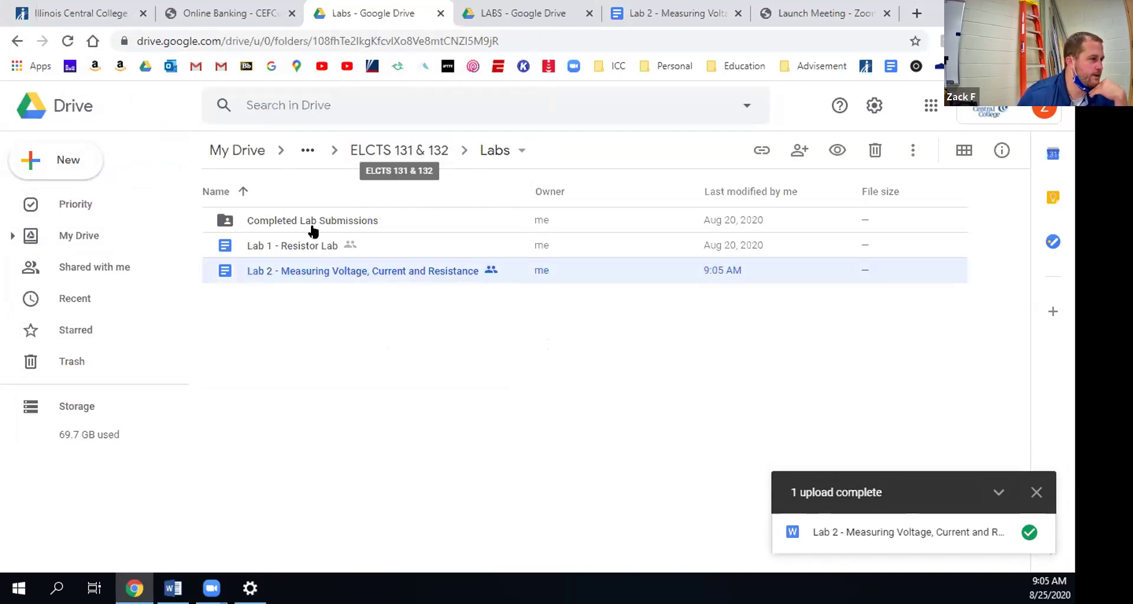
{"action": "right_click", "coordinate": [253, 273]}
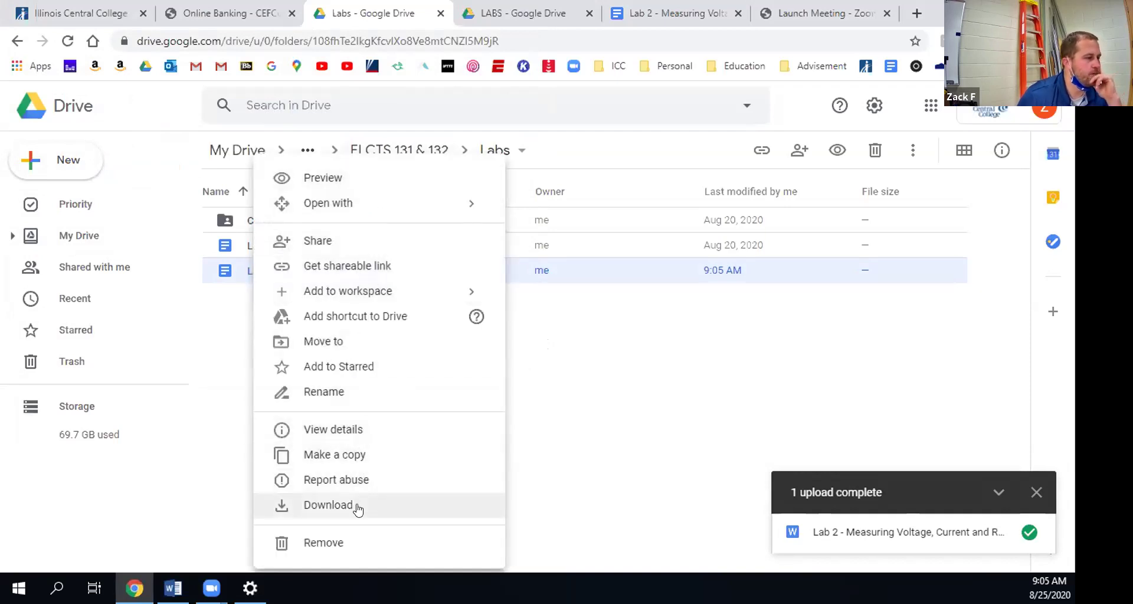
{"action": "left_click", "coordinate": [326, 507]}
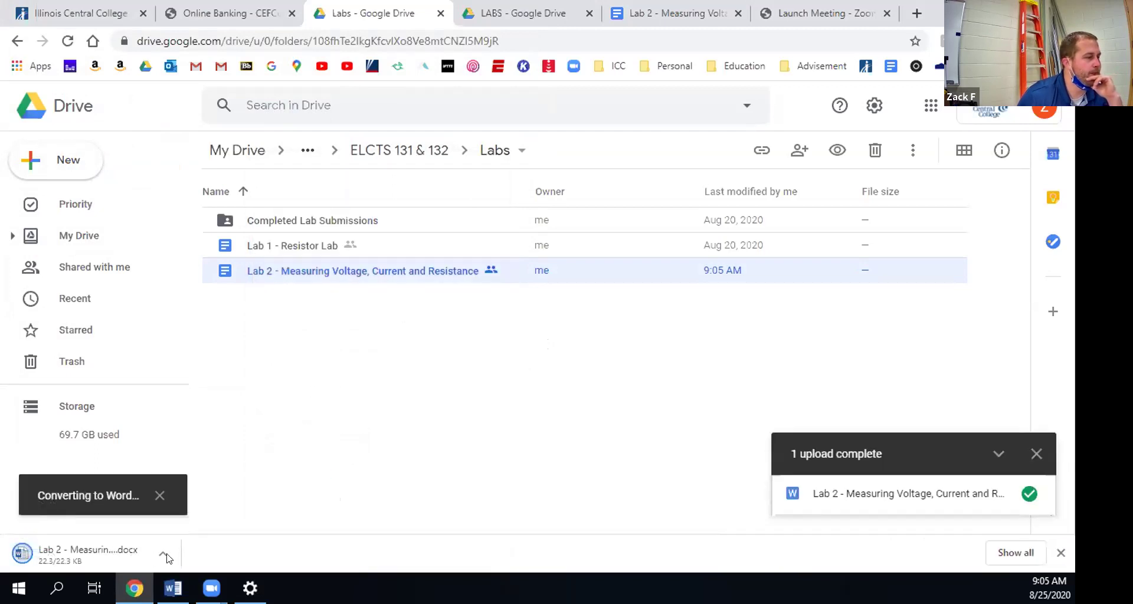
{"action": "left_click", "coordinate": [70, 554]}
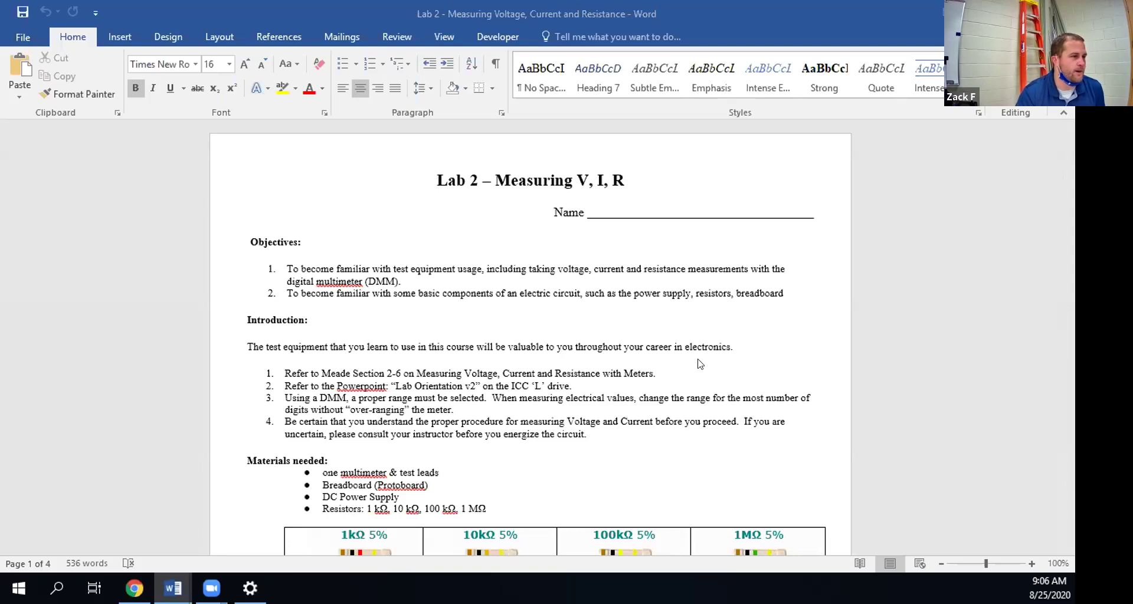
Look through all pages of the downloaded Lab 2 document, examining its procedure and embedded schematic drawings
{"action": "scroll", "coordinate": [700, 364], "scroll_direction": "down", "scroll_amount": 5}
{"action": "scroll", "coordinate": [852, 340], "scroll_direction": "down", "scroll_amount": 15}
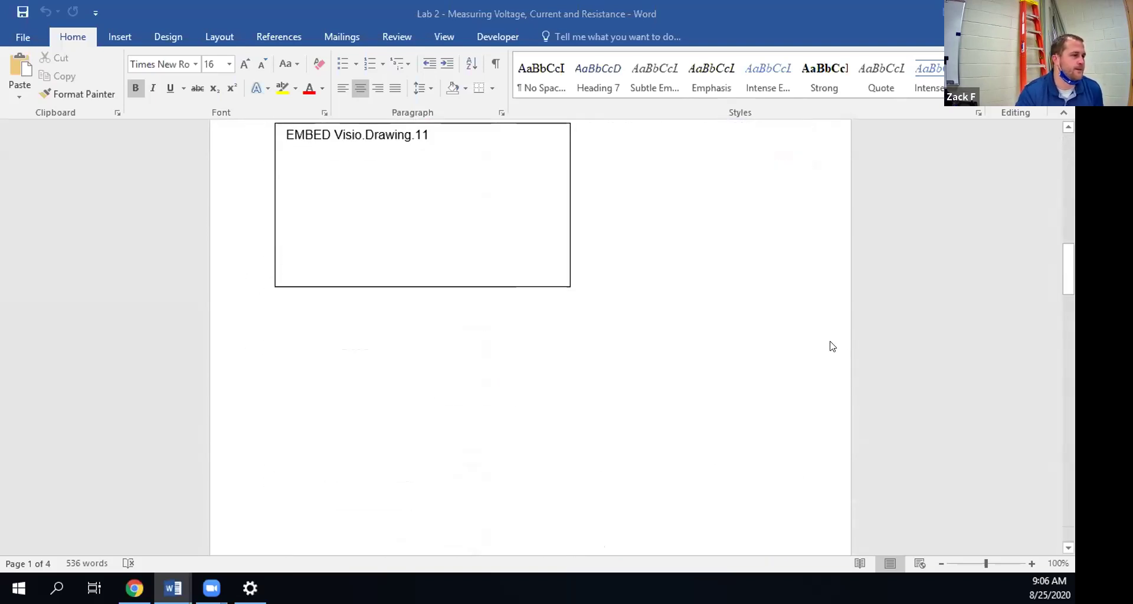
{"action": "scroll", "coordinate": [898, 425], "scroll_direction": "up", "scroll_amount": 1}
{"action": "scroll", "coordinate": [991, 439], "scroll_direction": "up", "scroll_amount": 20}
{"action": "scroll", "coordinate": [977, 429], "scroll_direction": "down", "scroll_amount": 20}
{"action": "scroll", "coordinate": [976, 412], "scroll_direction": "down", "scroll_amount": 16}
{"action": "scroll", "coordinate": [977, 412], "scroll_direction": "down", "scroll_amount": 4}
{"action": "scroll", "coordinate": [977, 412], "scroll_direction": "up", "scroll_amount": 8}
{"action": "scroll", "coordinate": [976, 412], "scroll_direction": "up", "scroll_amount": 10}
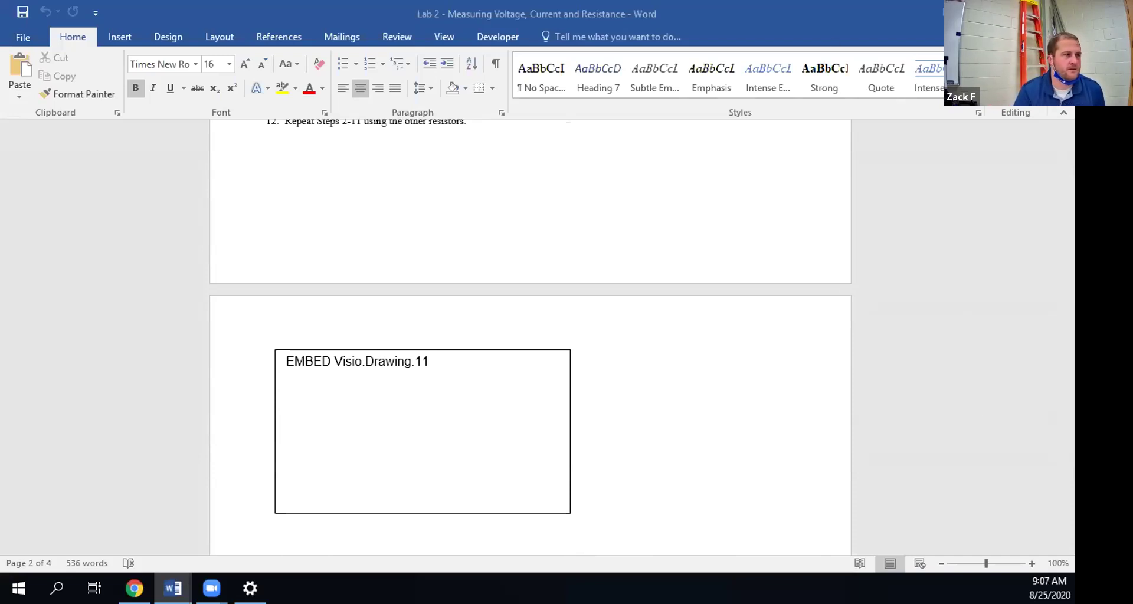
Switch to the Compatibility Mode copy of Lab 2 in Word and arrange it side by side with the Google Drive window
{"action": "key", "text": "alt+Tab"}
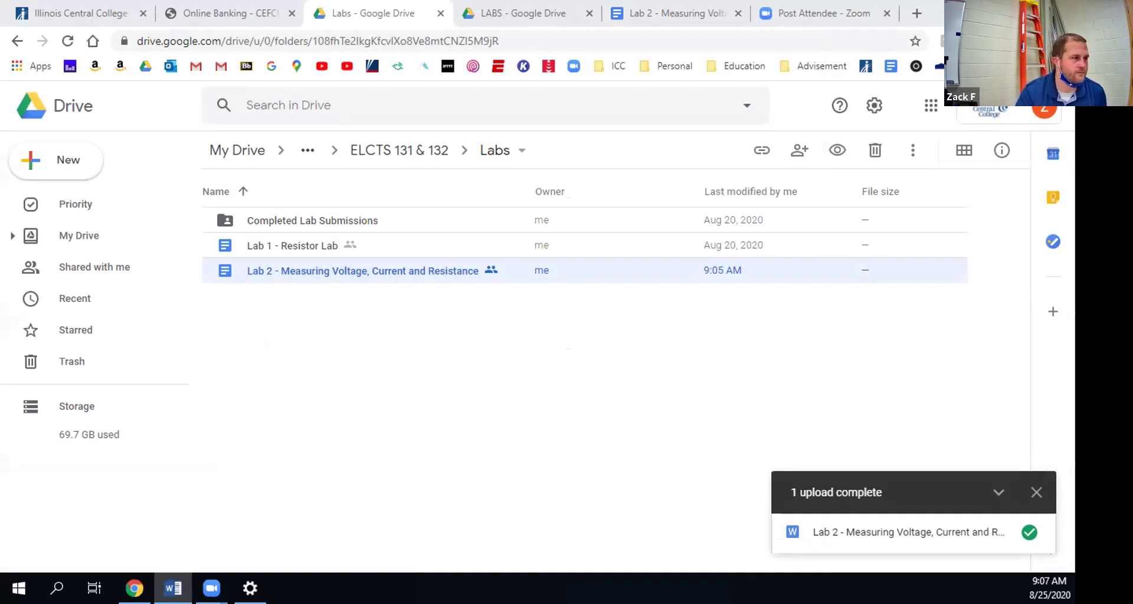
{"action": "key", "text": "alt+Tab"}
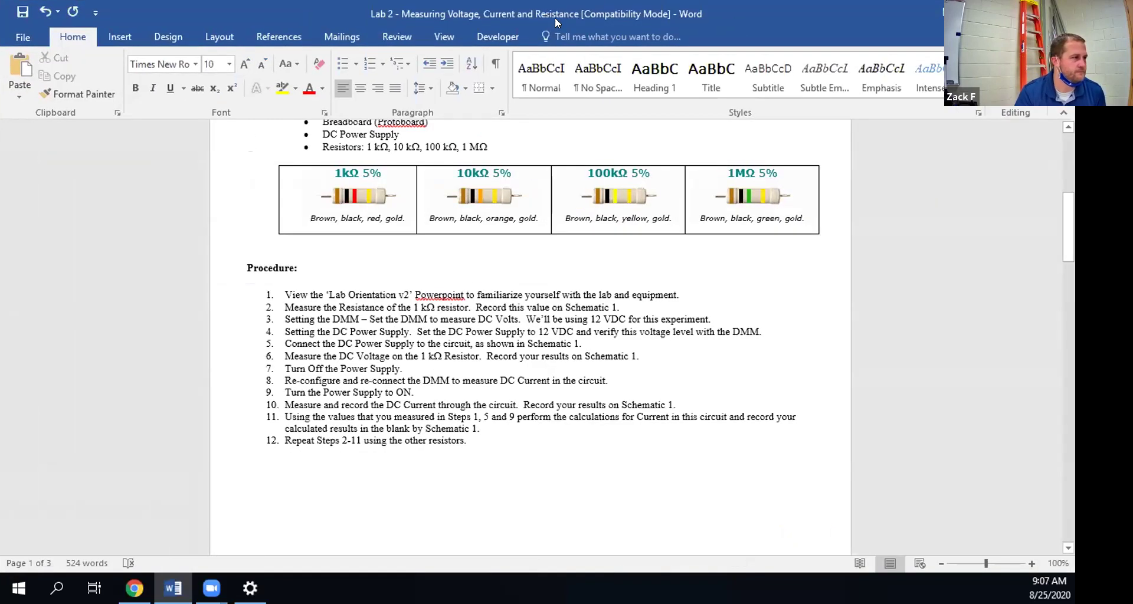
{"action": "key", "text": "super+Left"}
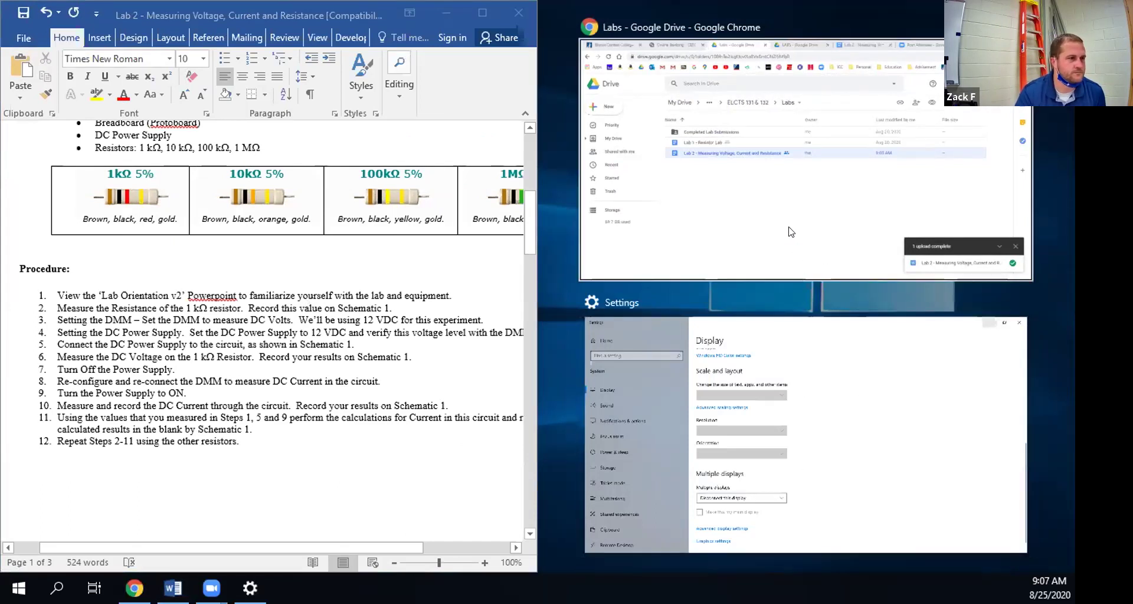
{"action": "left_click", "coordinate": [799, 276]}
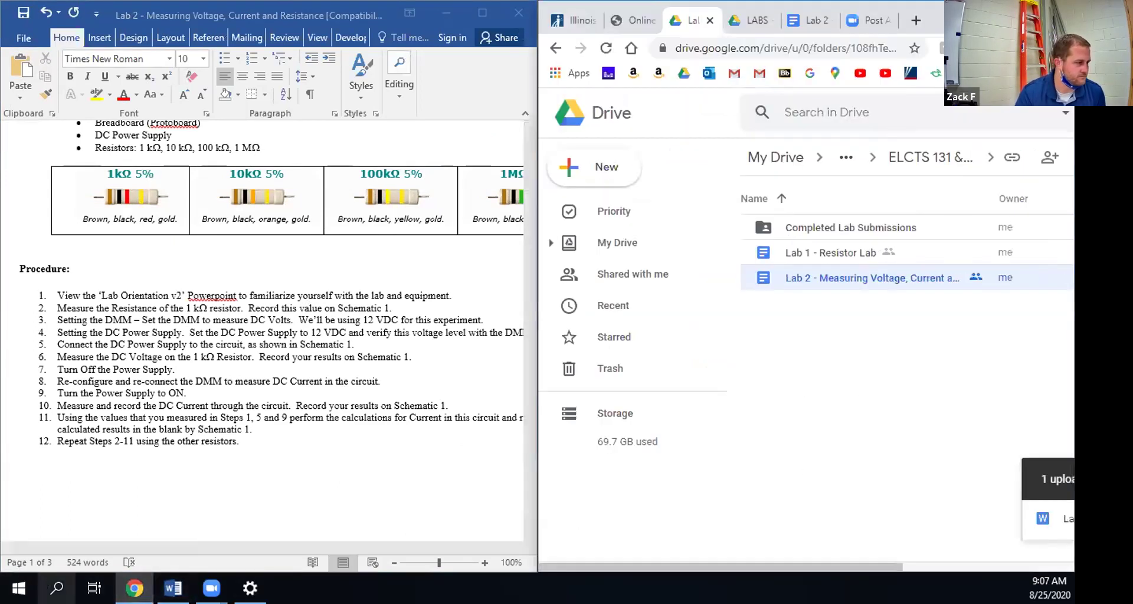
Search Windows for "camera", view the Camera privacy settings, and close the Settings window
{"action": "left_click", "coordinate": [56, 588]}
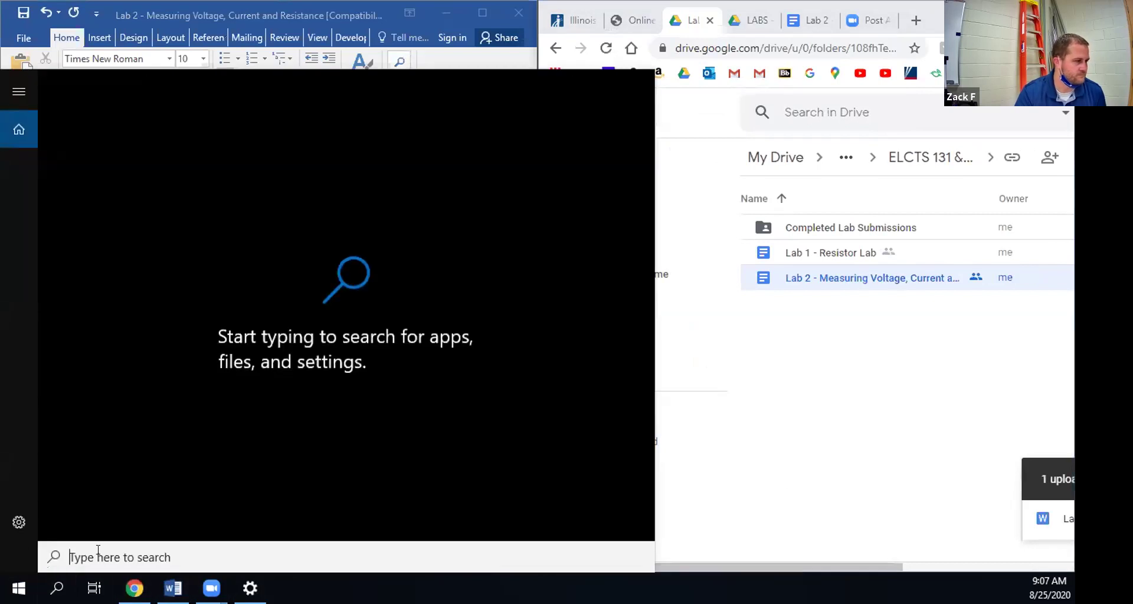
{"action": "type", "text": "camera"}
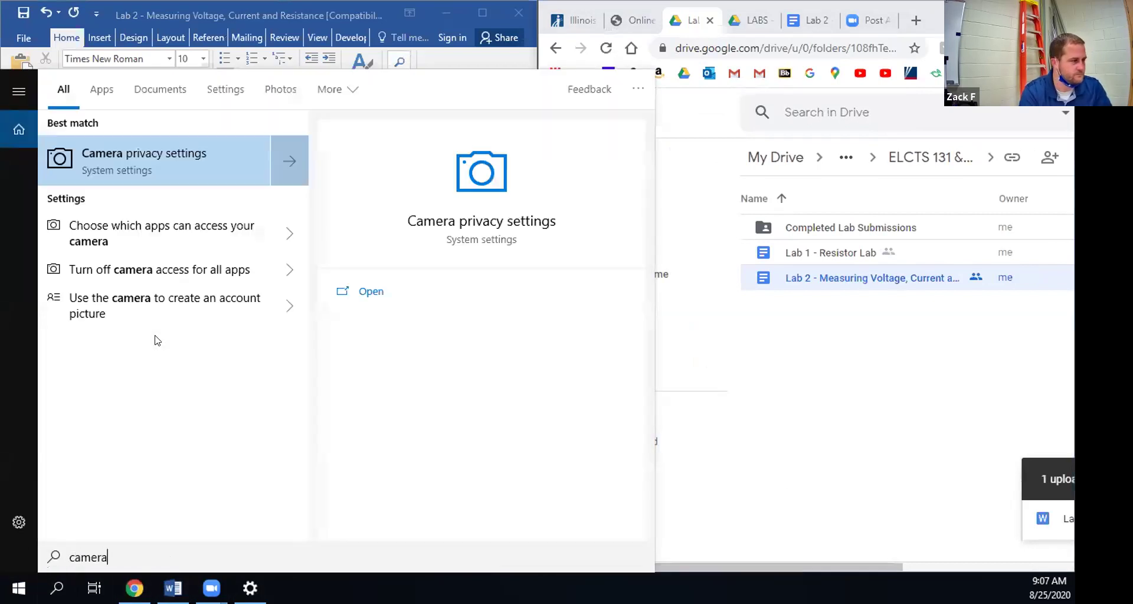
{"action": "key", "text": "Return"}
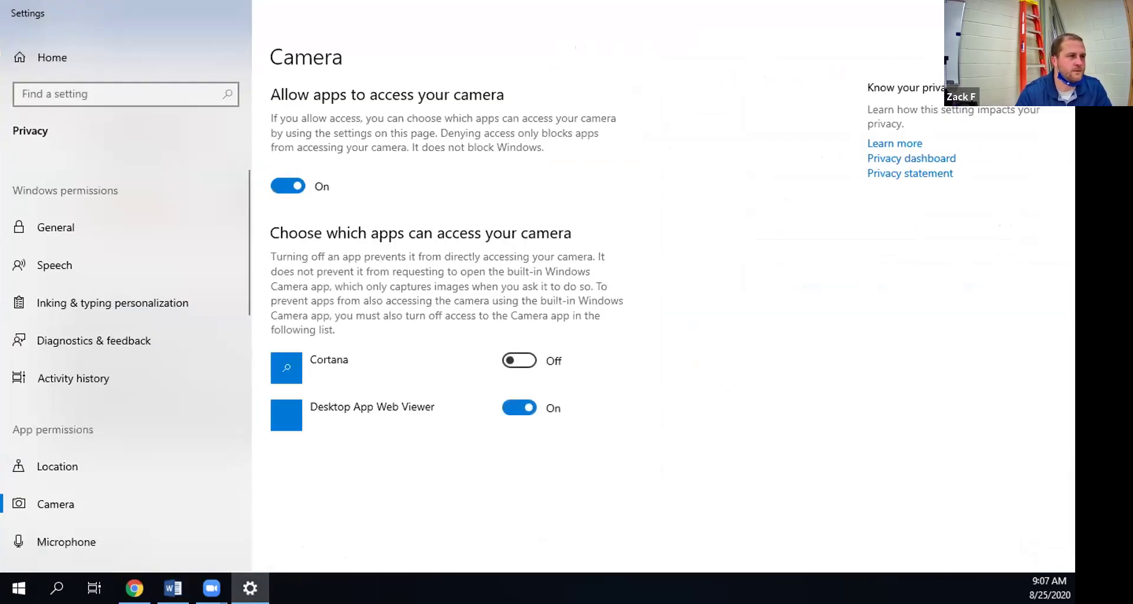
{"action": "key", "text": "alt+F4"}
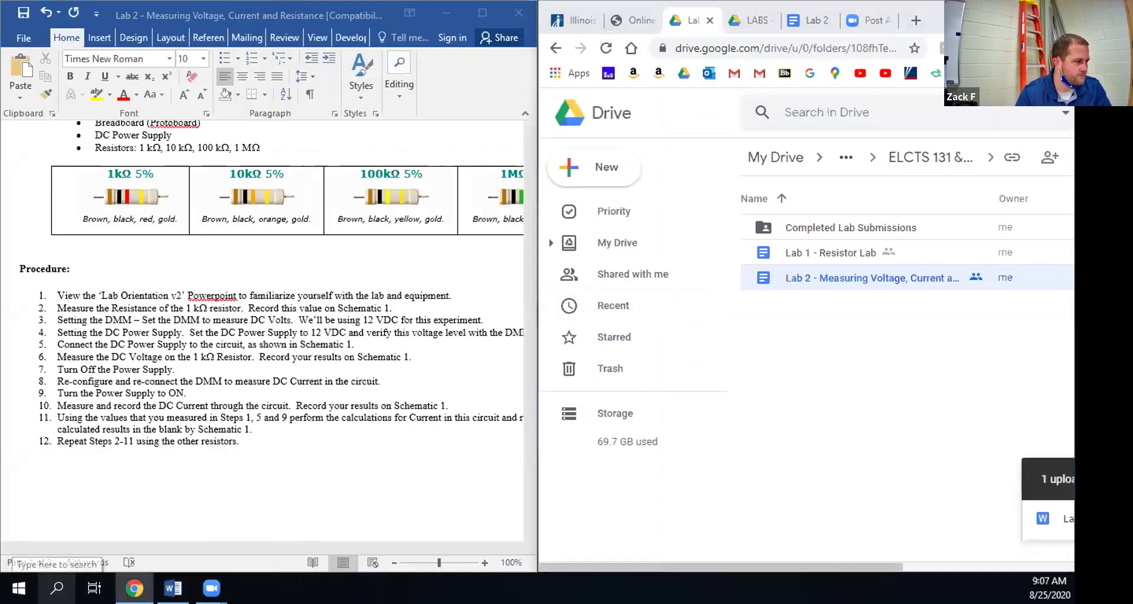
Search only the installed Windows apps for "camera" and check the list of all programs
{"action": "key", "text": "super"}
{"action": "type", "text": "camera"}
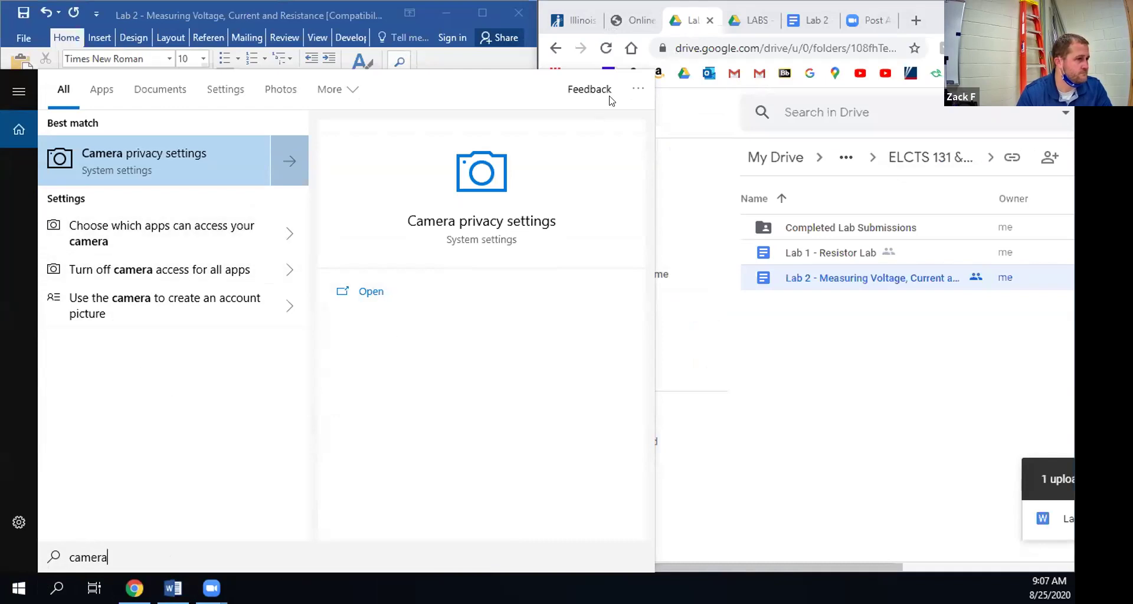
{"action": "left_click", "coordinate": [115, 90]}
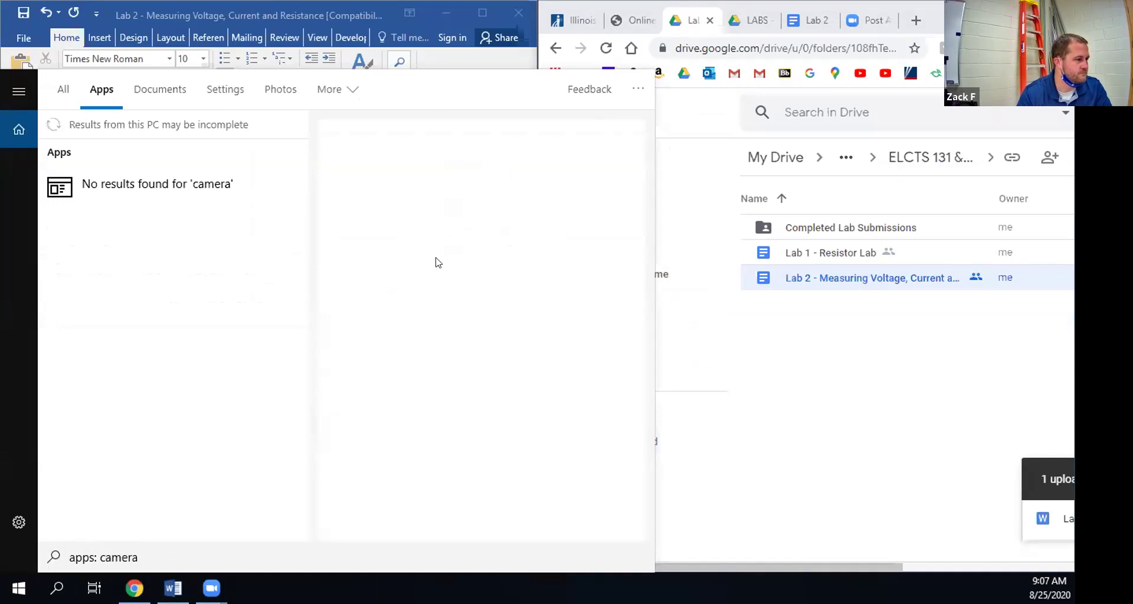
{"action": "left_click", "coordinate": [759, 385]}
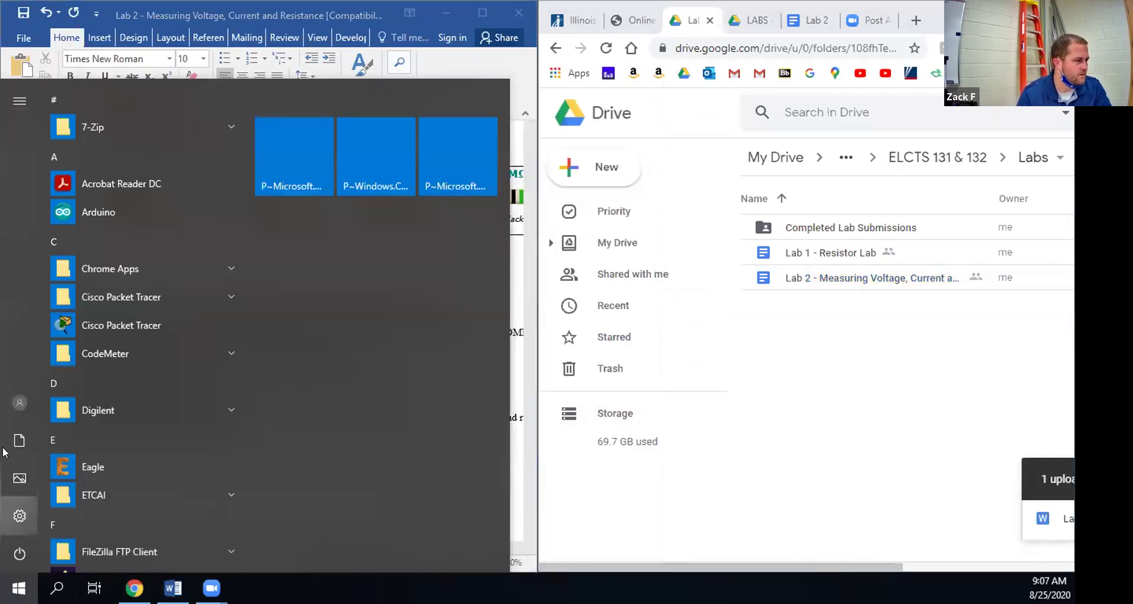
{"action": "left_click", "coordinate": [19, 588]}
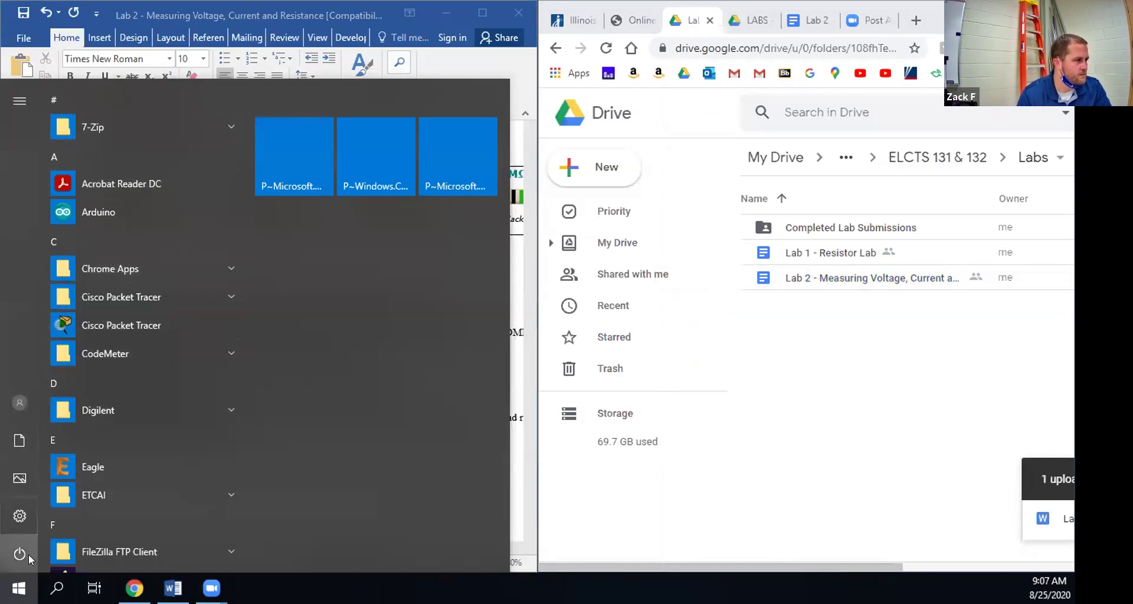
{"action": "left_click", "coordinate": [695, 483]}
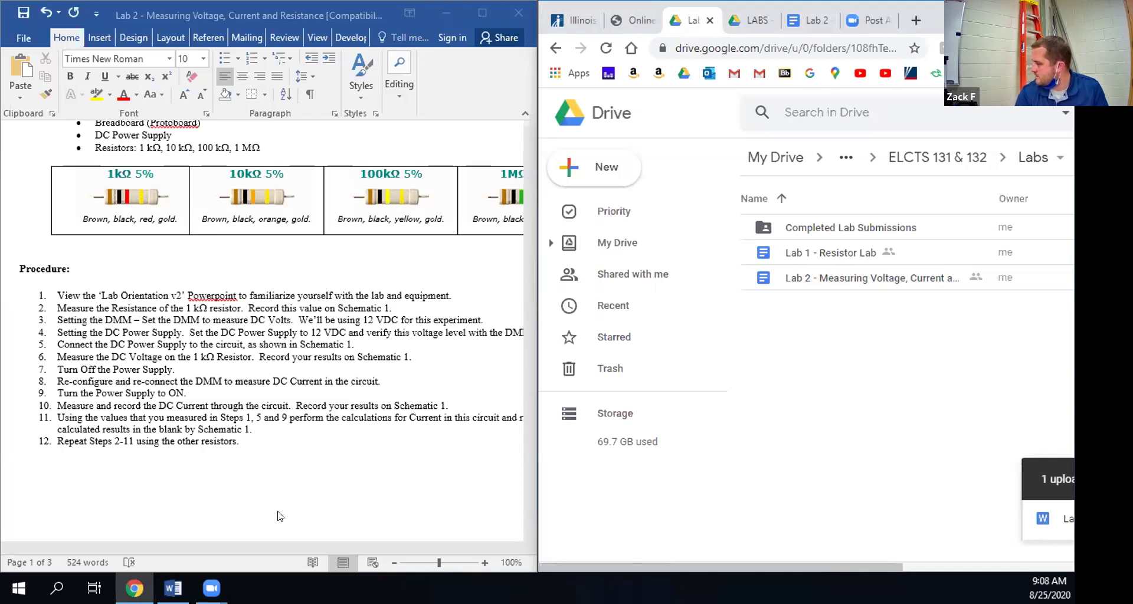
Minimize the Lab 2 Word document and bring its window back in front of the browser
{"action": "left_click", "coordinate": [399, 512]}
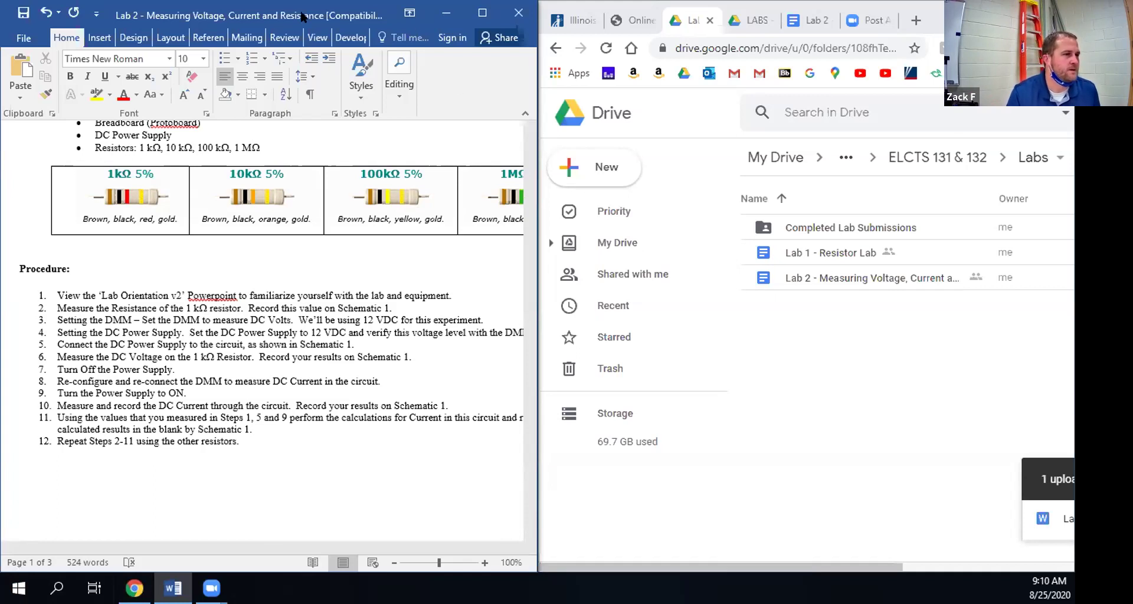
{"action": "left_click", "coordinate": [449, 12]}
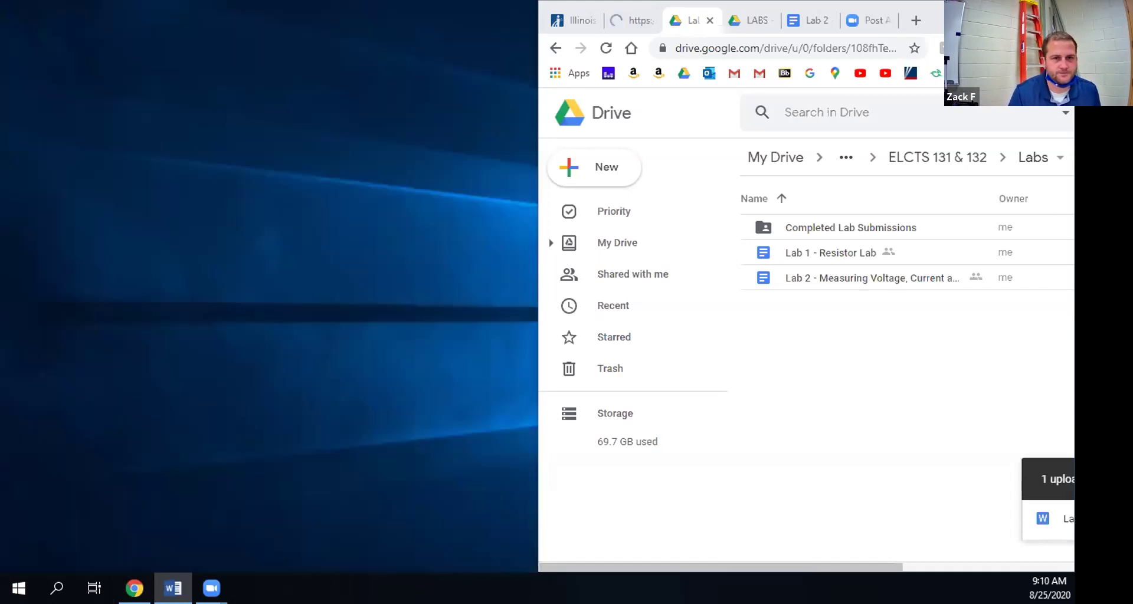
{"action": "key", "text": "alt+Tab"}
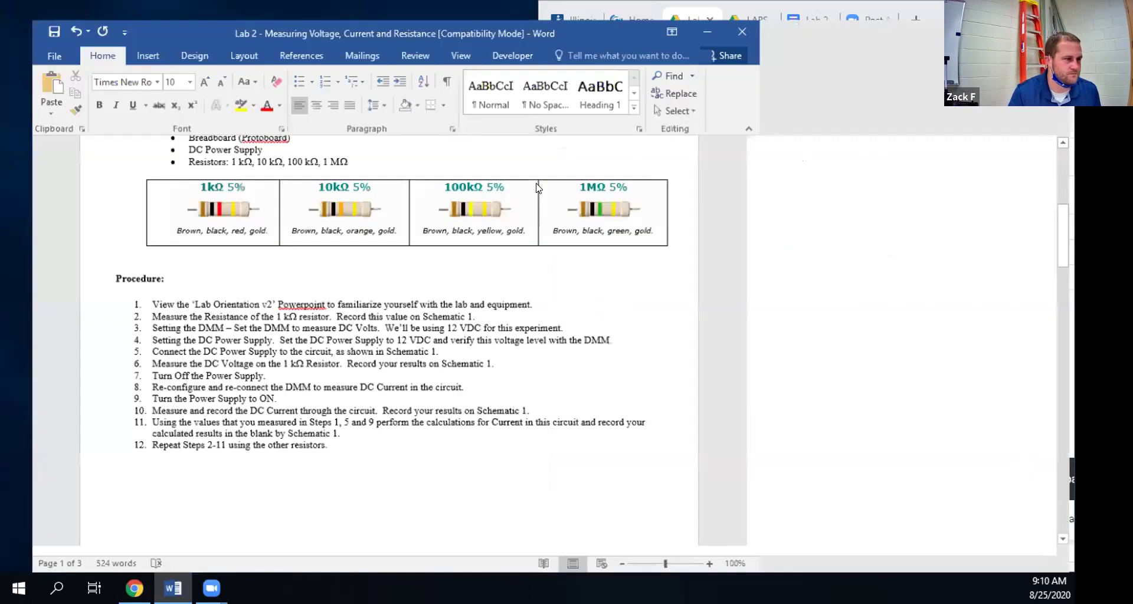